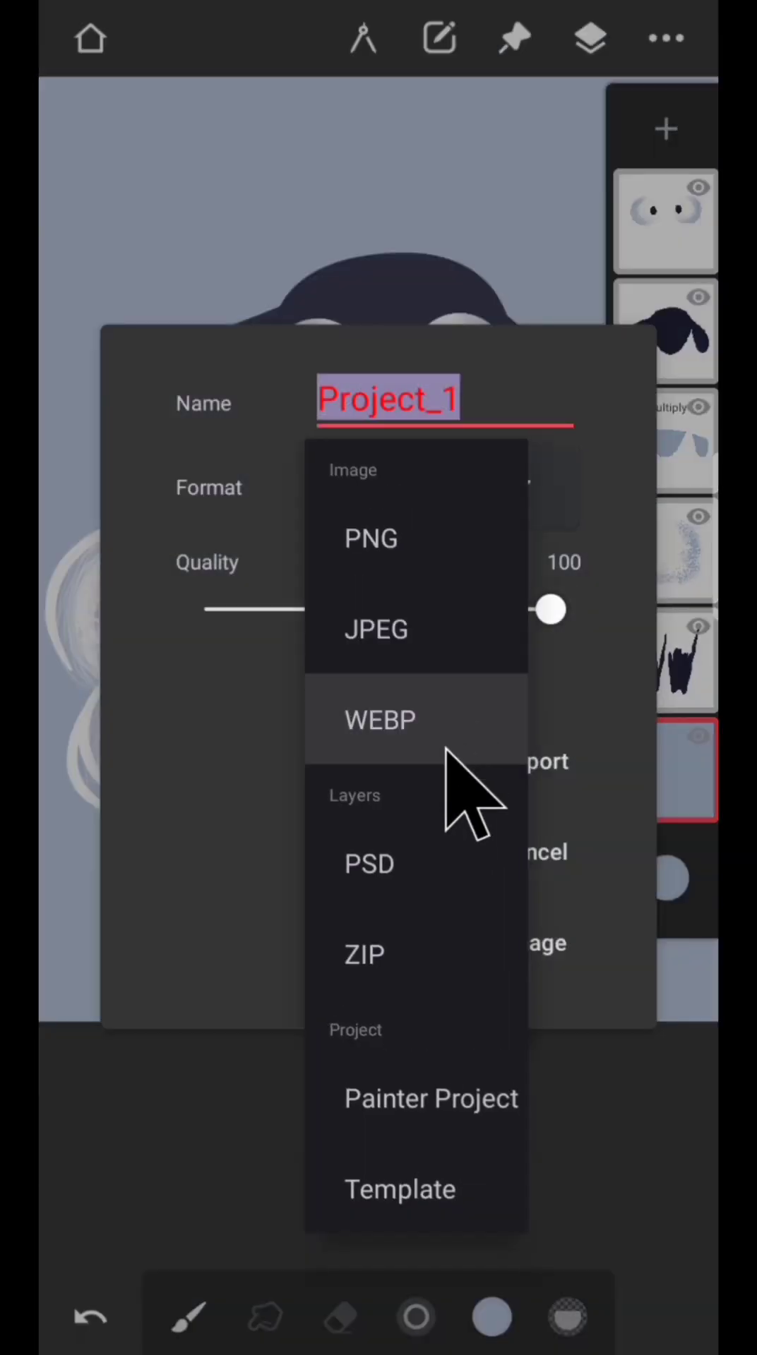
Export the sheep as sheep.psd and try reopening that PSD from the file list
click(395, 861)
click(530, 466)
key(BackSpace)
key(BackSpace)
key(BackSpace)
key(BackSpace)
key(BackSpace)
key(BackSpace)
key(BackSpace)
key(BackSpace)
key(BackSpace)
text(sheep)
click(520, 805)
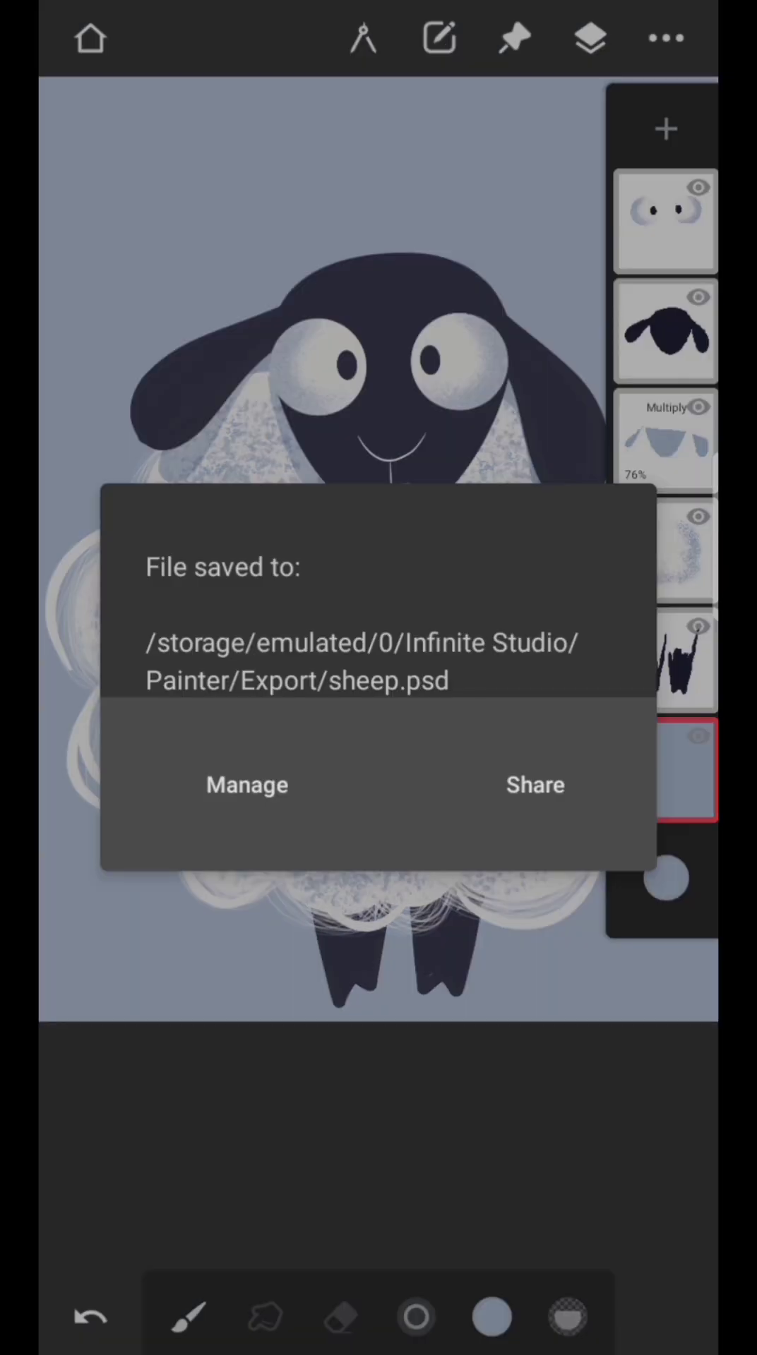
click(247, 785)
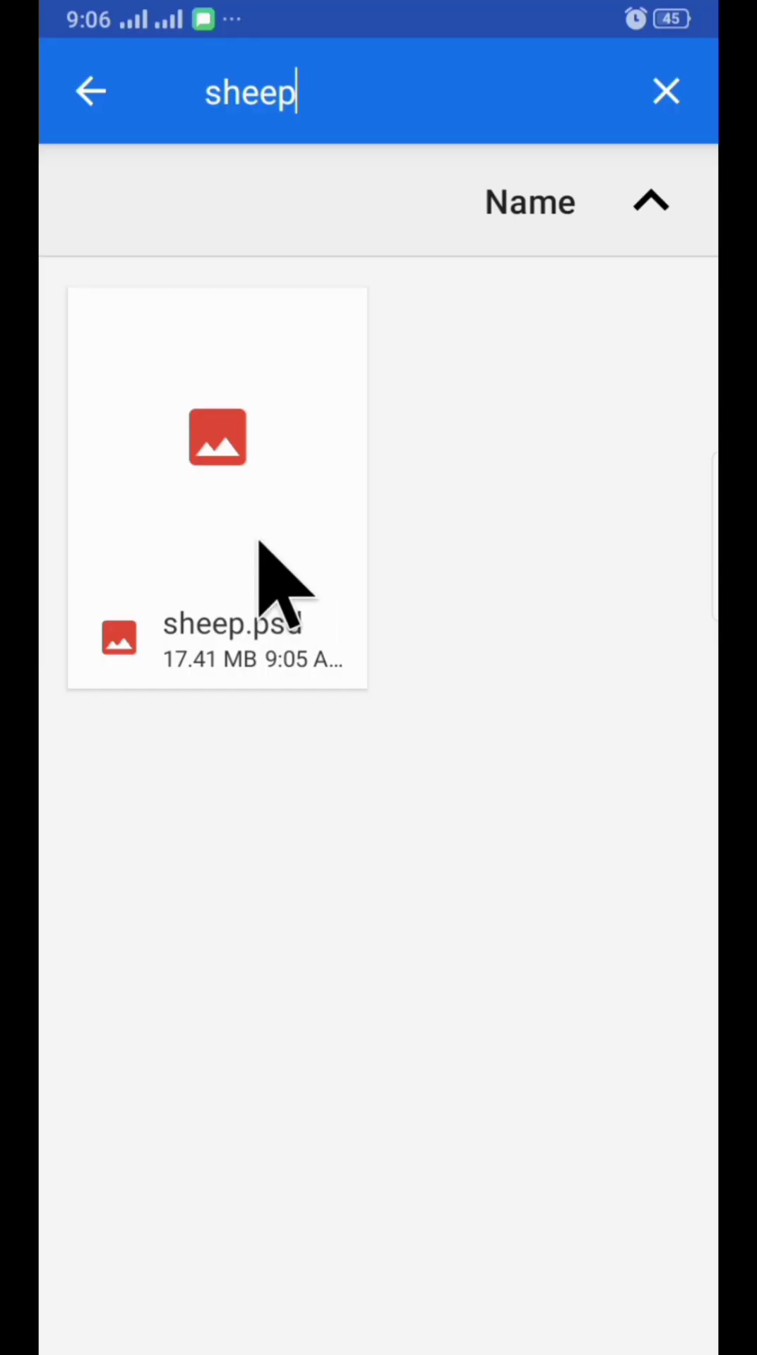
click(259, 544)
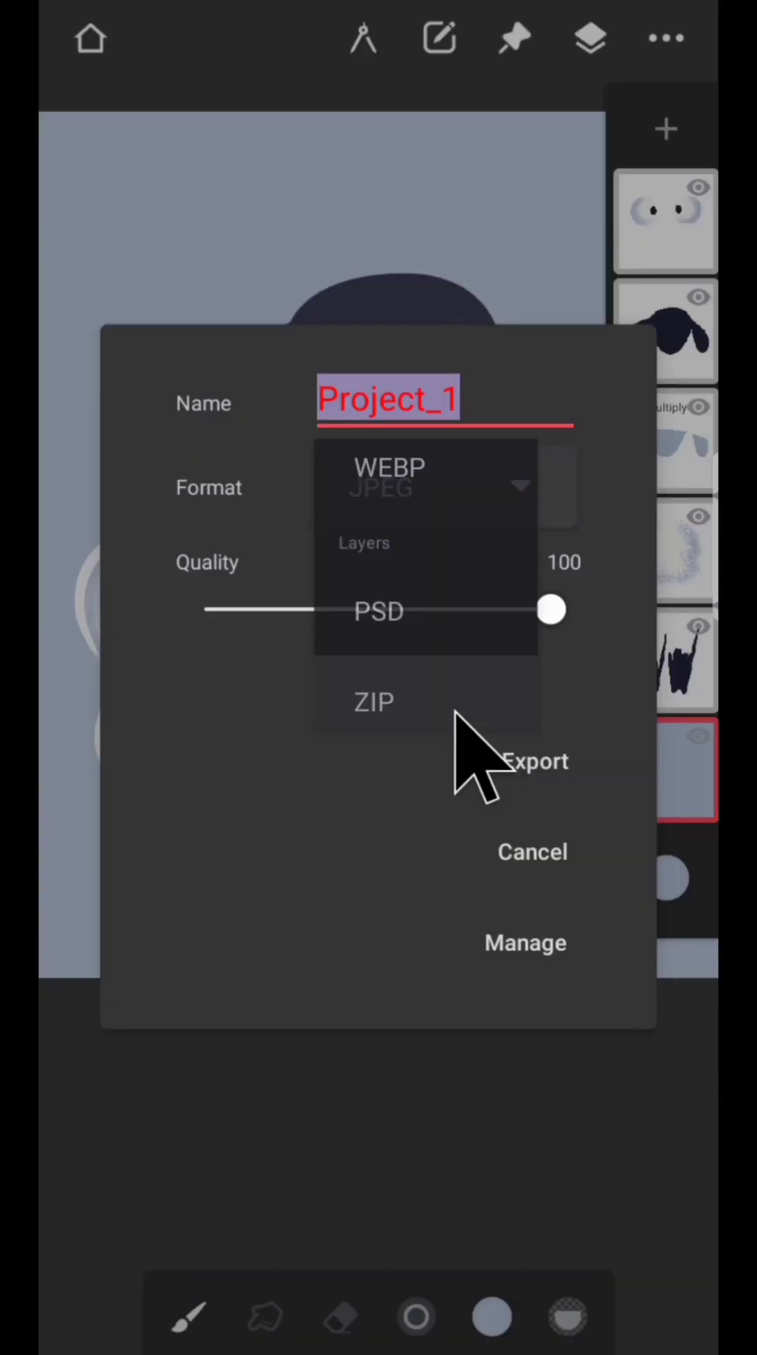
Export the layered sheep as a ZIP archive named Sheep
click(394, 950)
click(501, 450)
key(BackSpace)
key(BackSpace)
key(BackSpace)
key(BackSpace)
key(BackSpace)
key(BackSpace)
key(BackSpace)
key(BackSpace)
key(BackSpace)
text(Sheep)
click(541, 796)
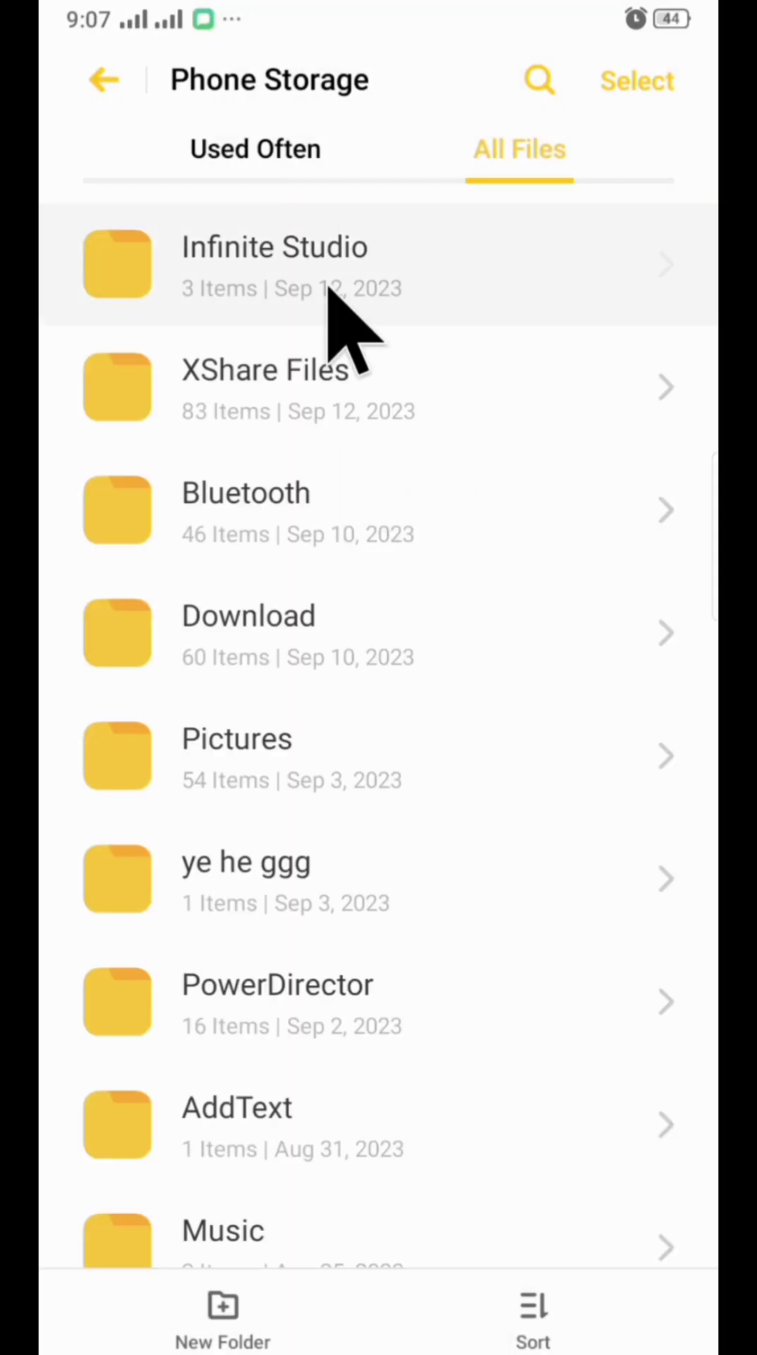
In Infinite Studio > Painter > Export, decompress Sheep.zip into a Sheep folder
click(329, 290)
click(338, 310)
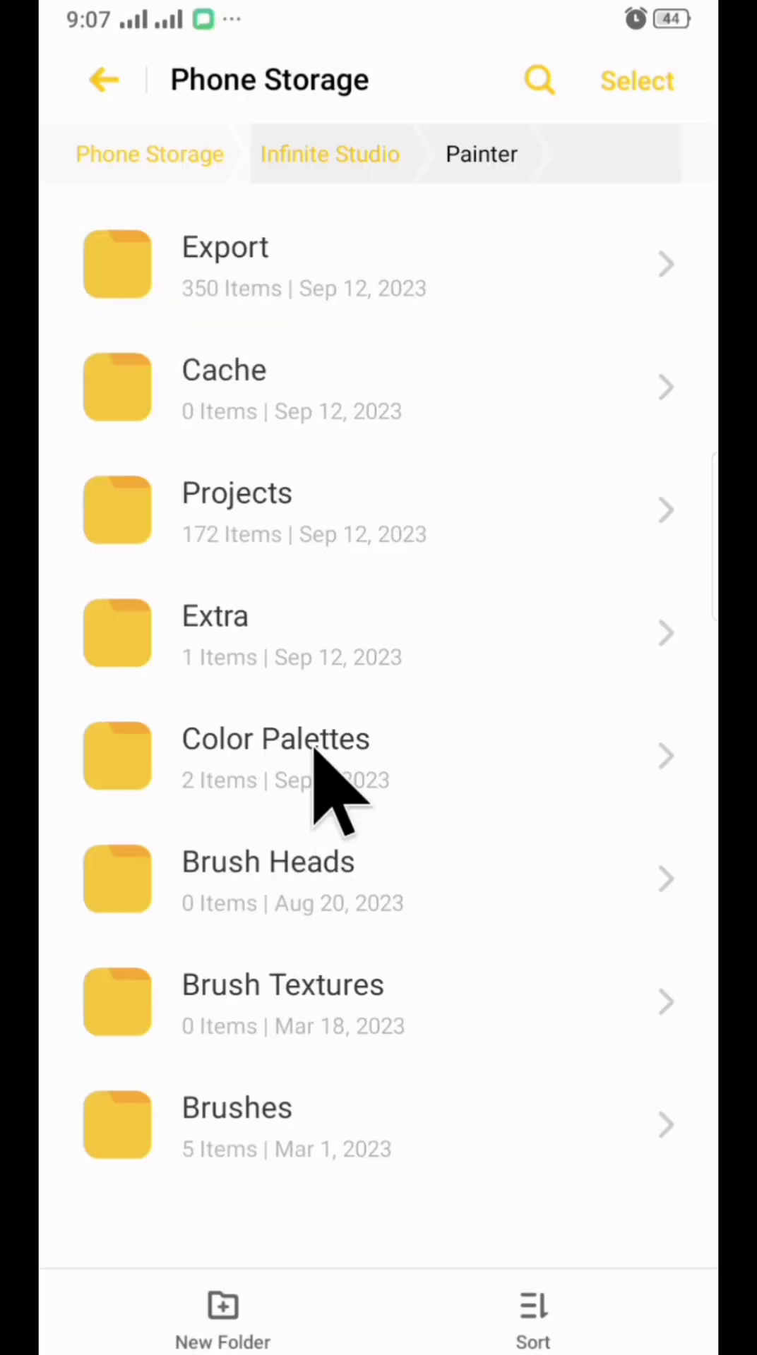
click(349, 300)
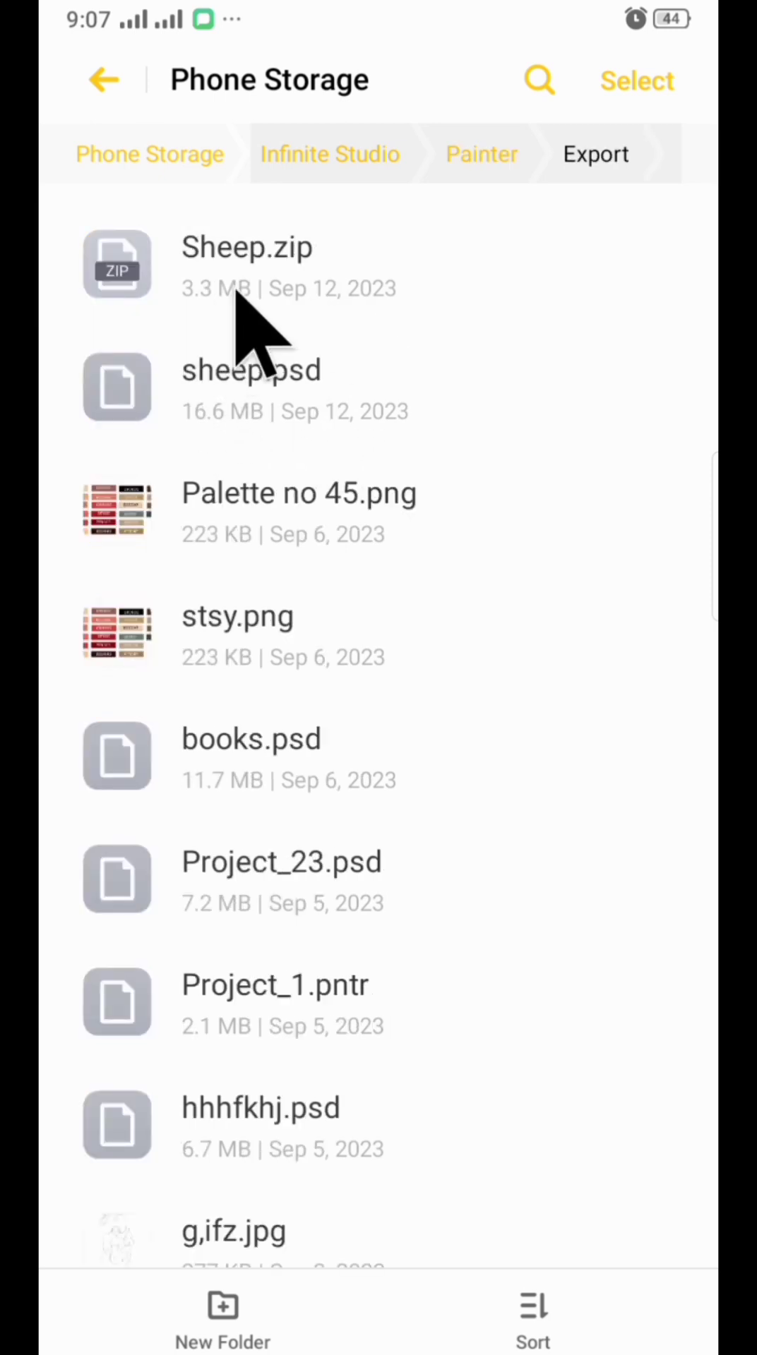
click(321, 265)
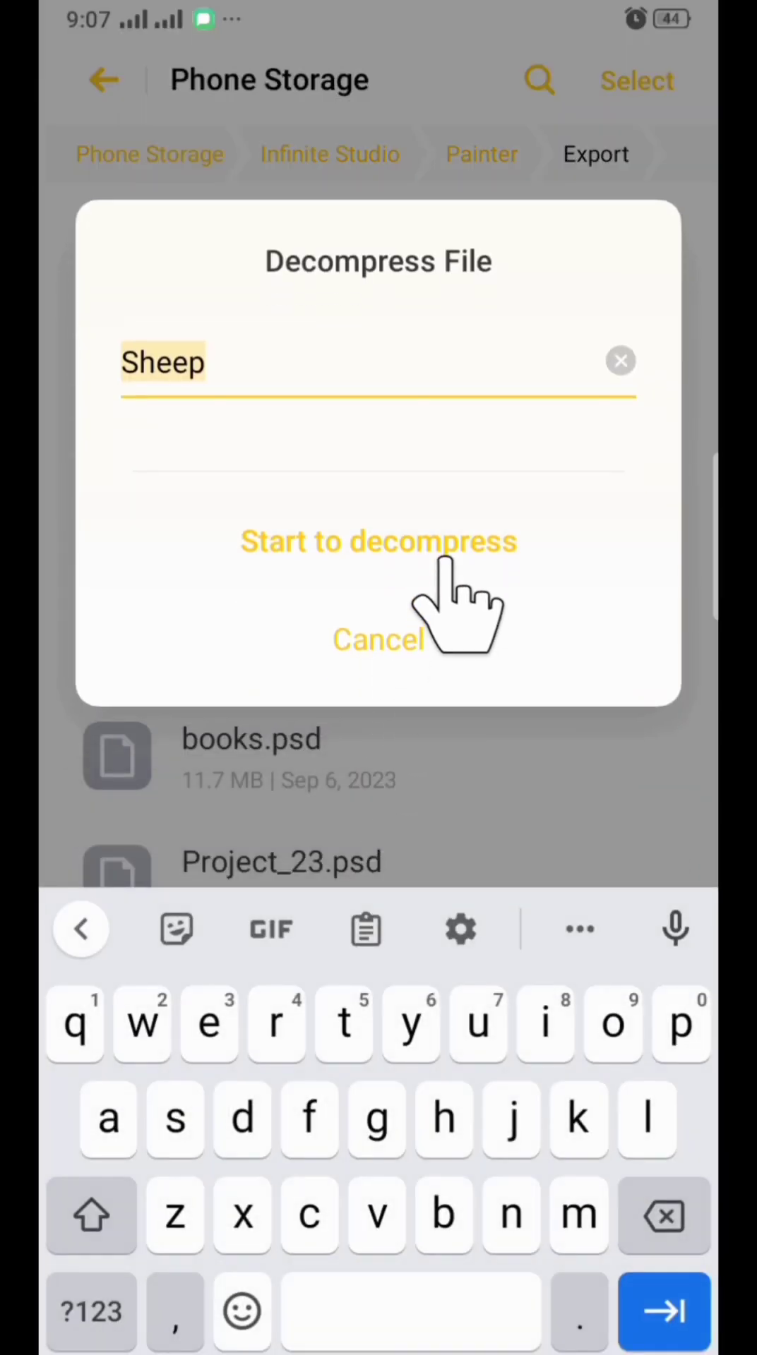
click(445, 559)
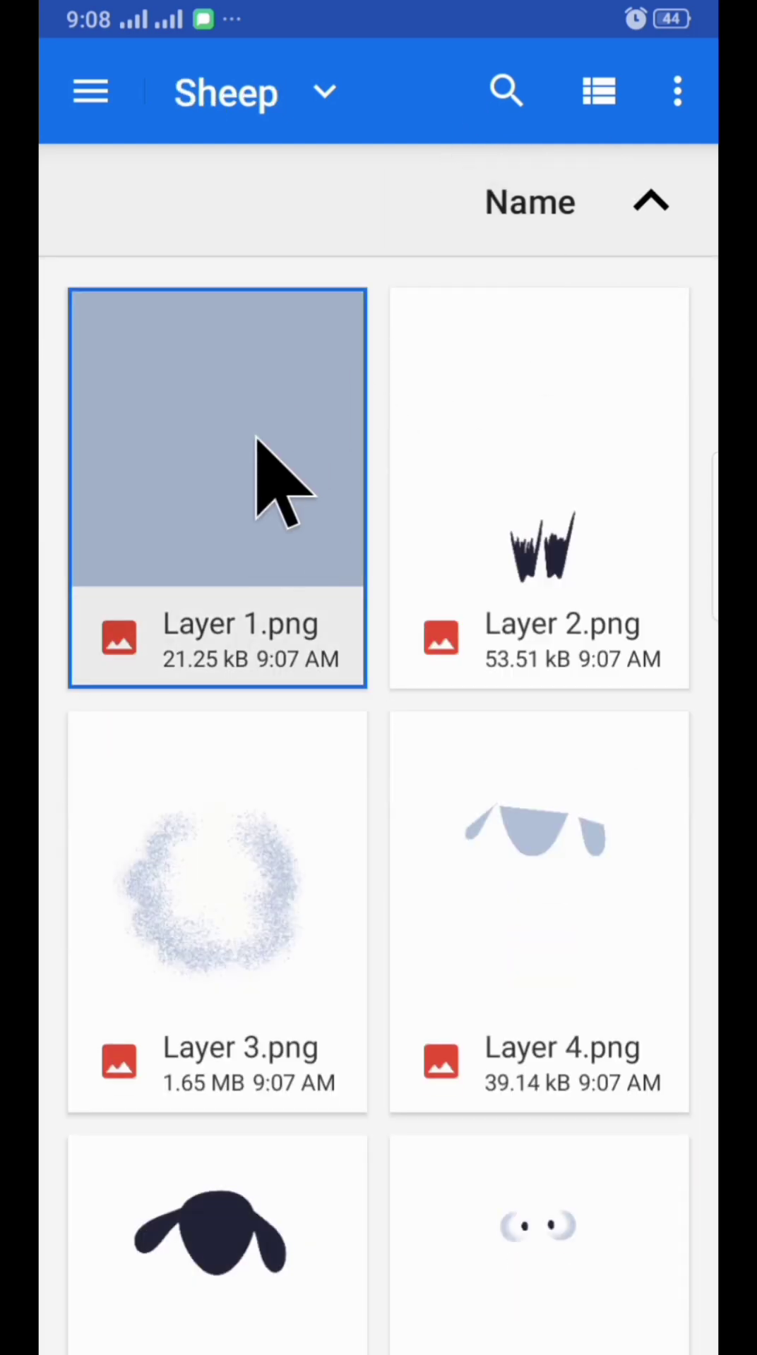
Create a new project from Layer 1.png and import Layer 2.png as a layer
click(211, 459)
click(609, 42)
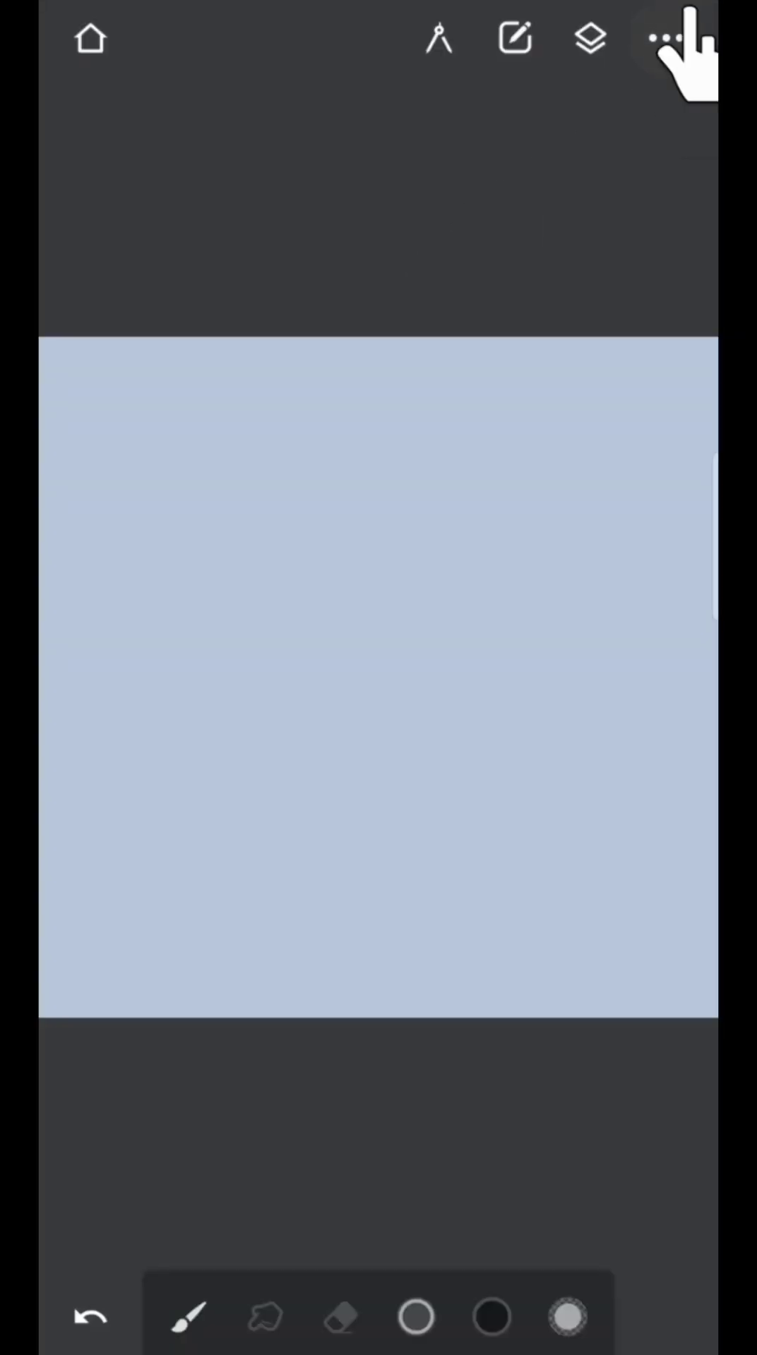
click(667, 38)
click(362, 255)
click(530, 480)
click(431, 692)
Import Layer 3.png onto the canvas as a new layer
click(362, 254)
click(227, 883)
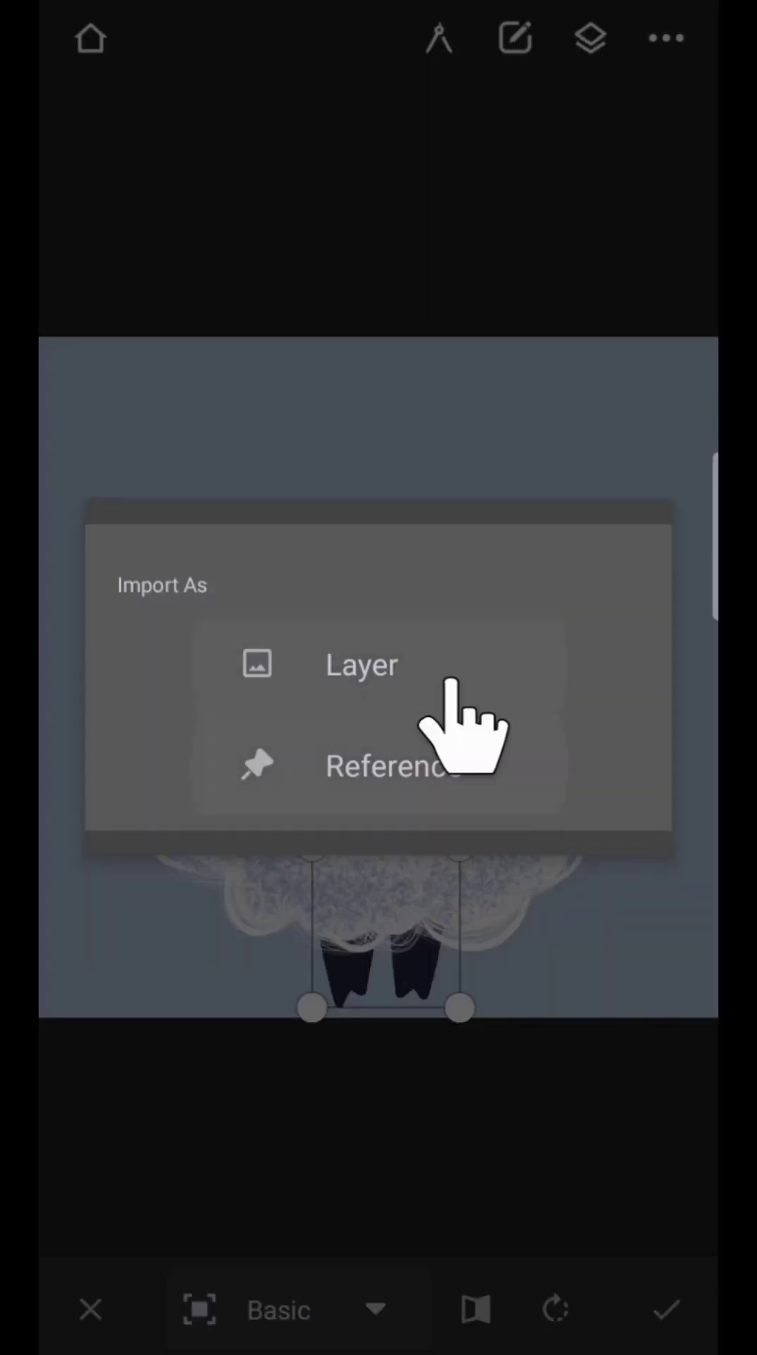
click(450, 682)
click(665, 1309)
Import the head image, Layer 5.png, from the gallery as a normal layer
click(668, 39)
click(362, 254)
click(397, 121)
click(267, 1271)
click(450, 681)
click(665, 1309)
Import the eyes and mouth image as the final layer and confirm its placement
click(667, 38)
click(361, 254)
click(397, 122)
click(484, 923)
click(305, 690)
click(666, 1309)
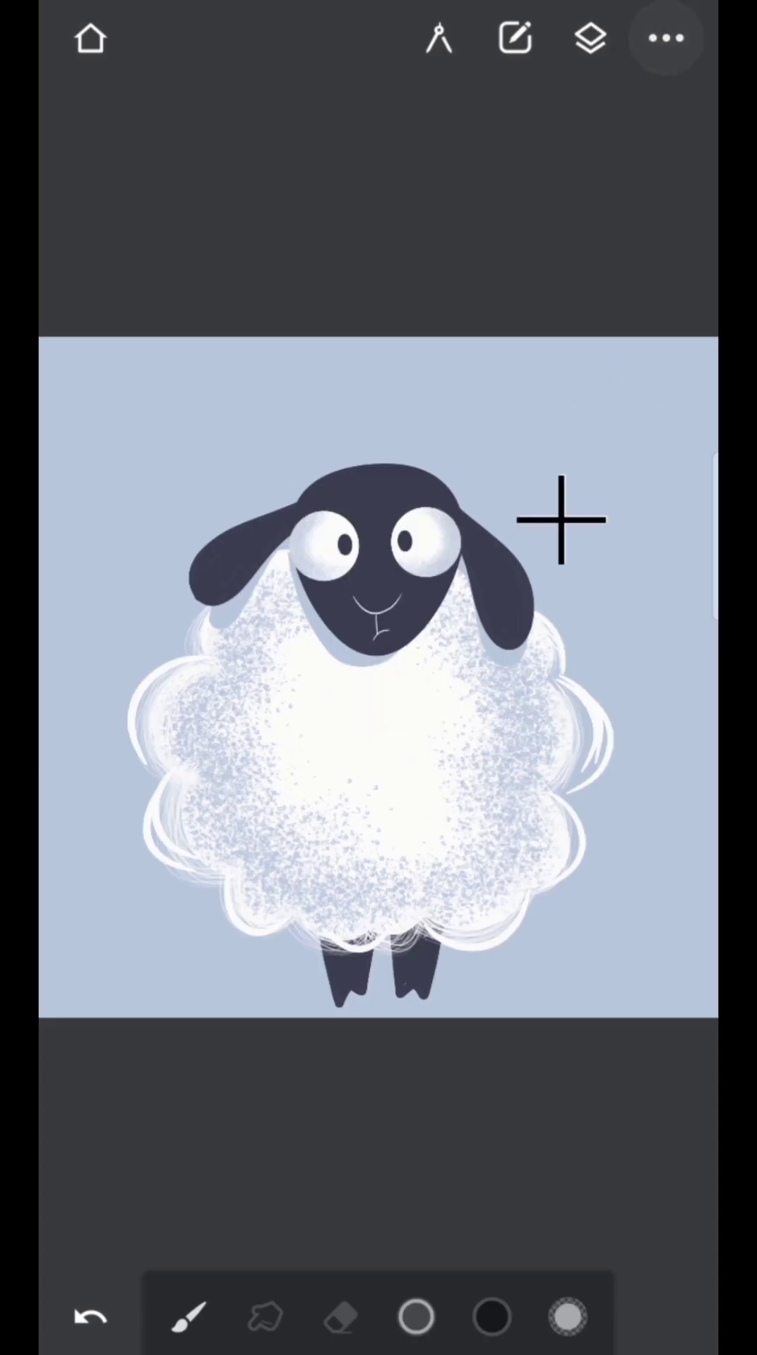
Show the Layers panel to confirm the rebuilt sheep has six separate layers
click(590, 39)
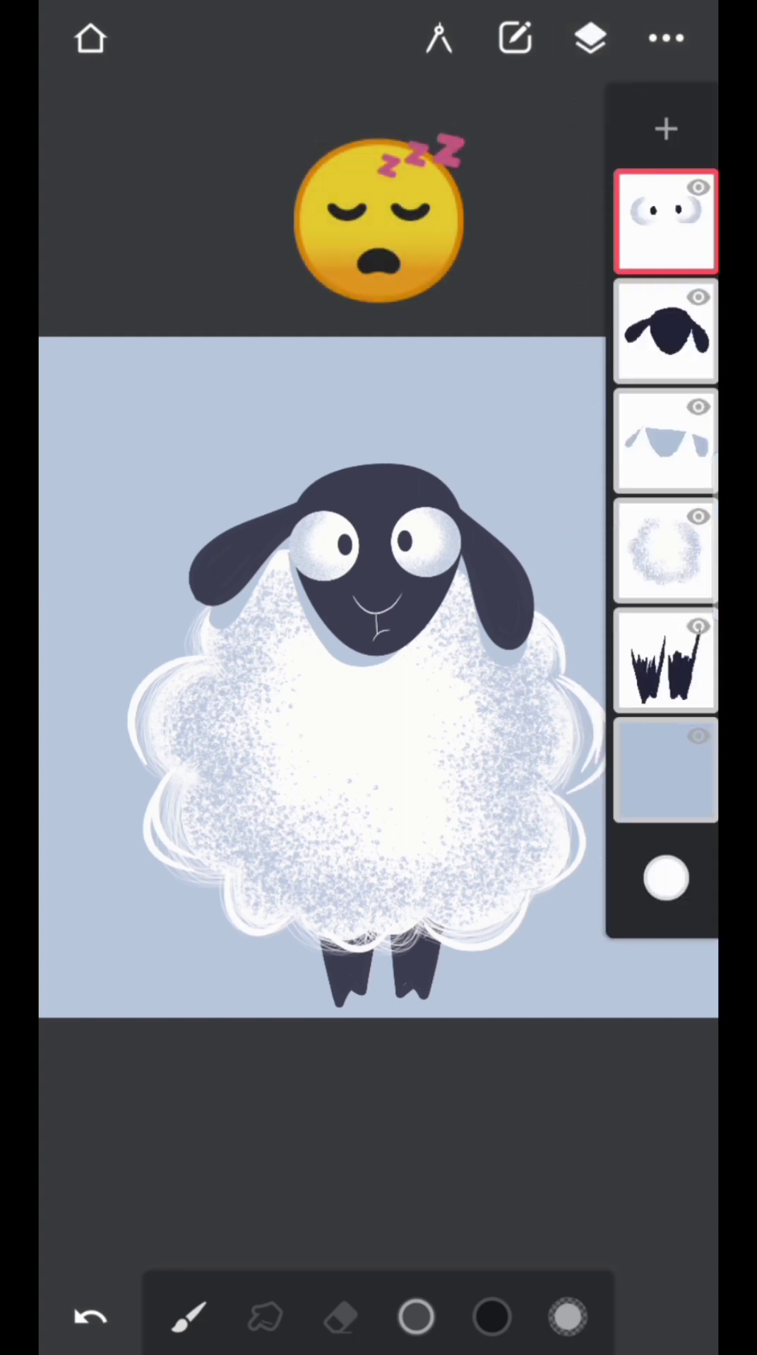
click(590, 38)
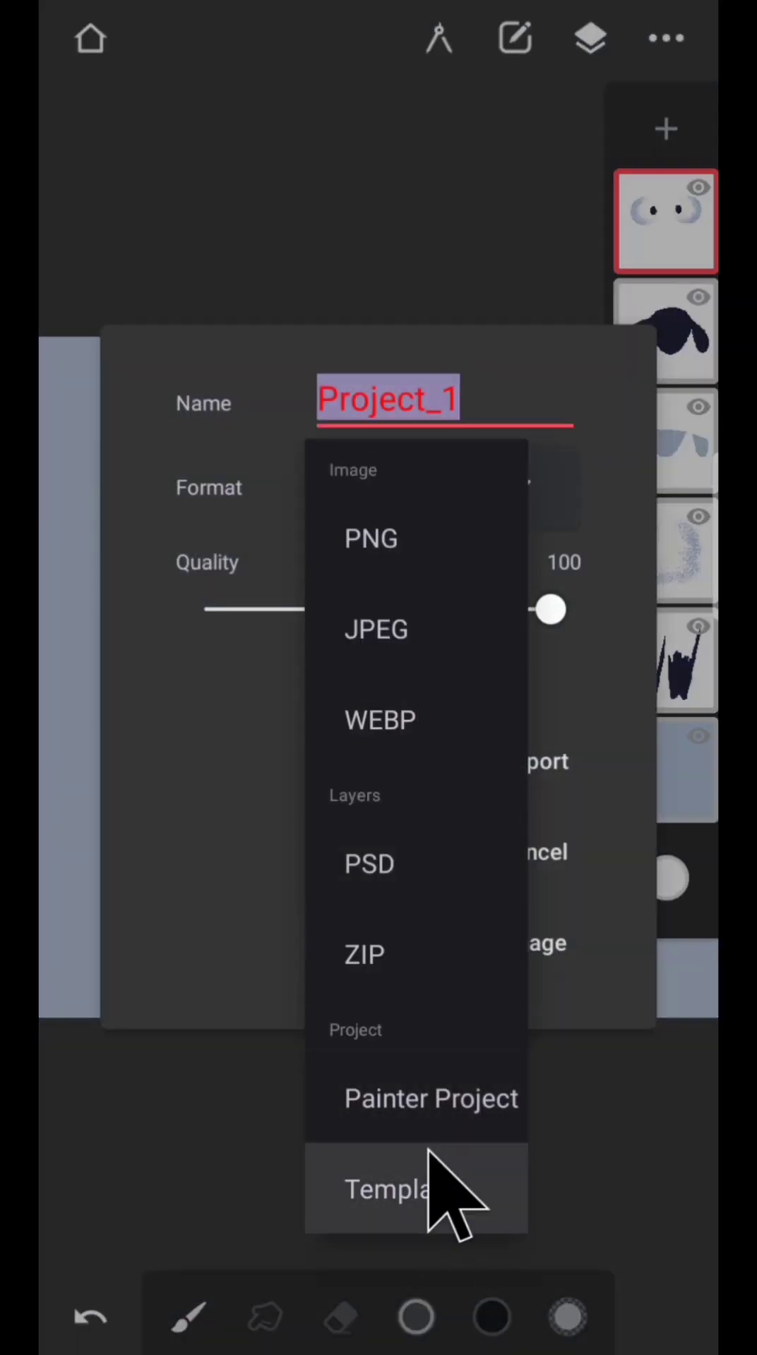
Export the sheep as a Painter Project file named sheep 3
click(431, 1104)
text(sheep 3)
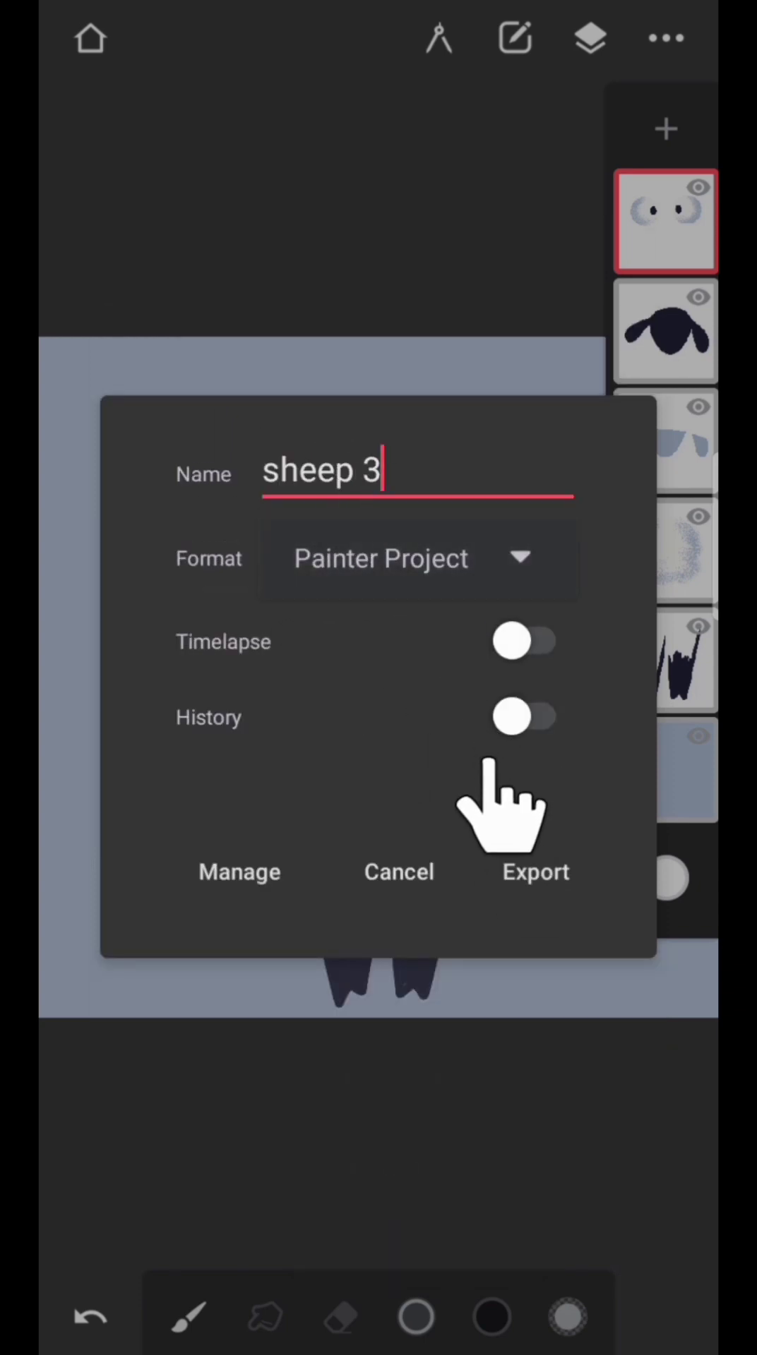
click(547, 893)
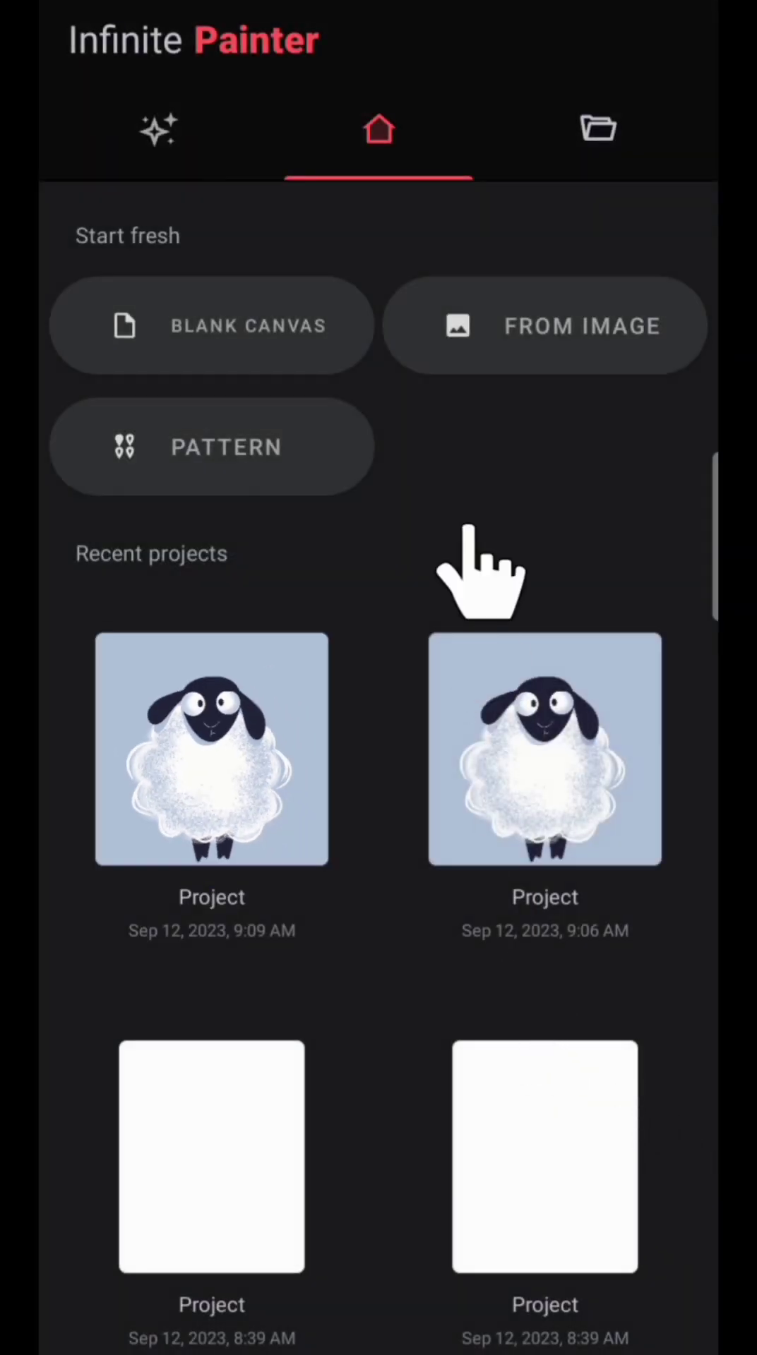
Import sheep 3.pntr from the Projects gallery as a new project, then return home
click(598, 129)
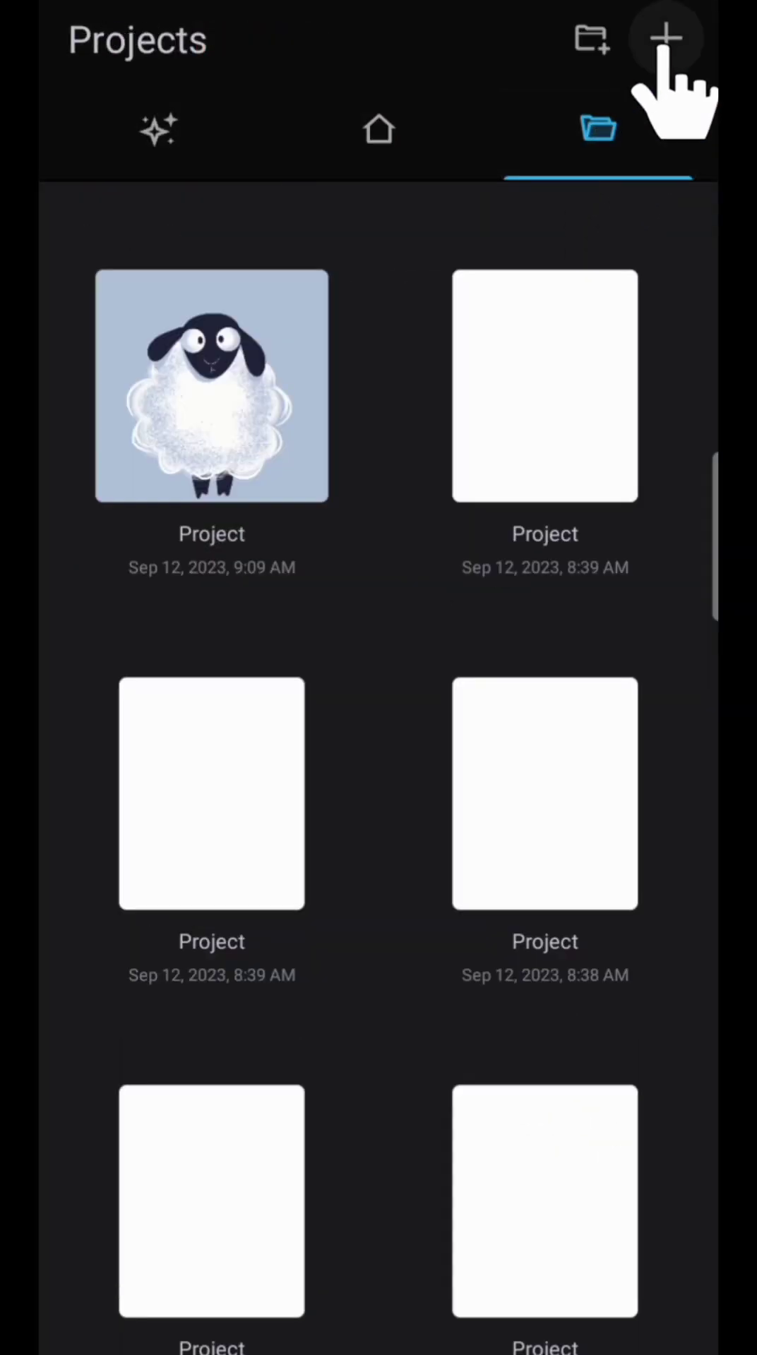
click(663, 41)
click(484, 216)
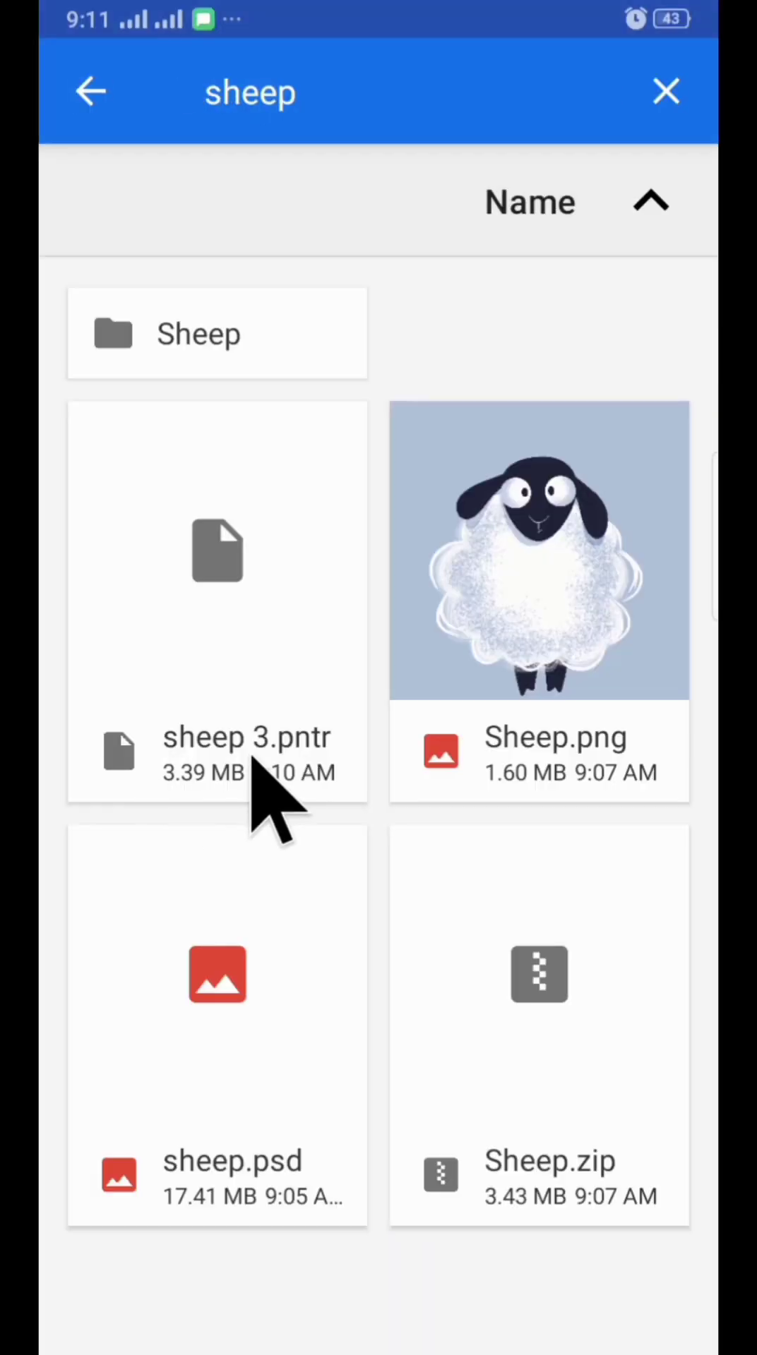
click(224, 646)
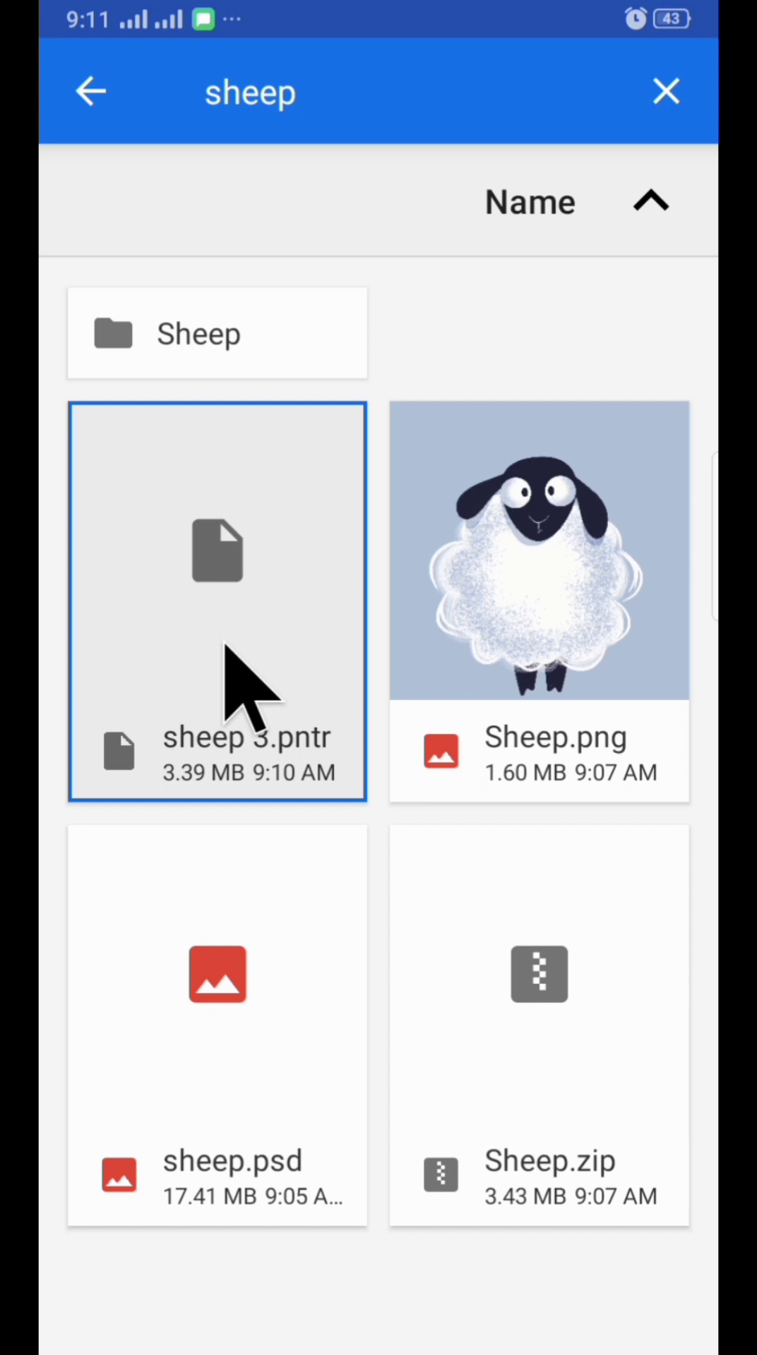
double_click(236, 660)
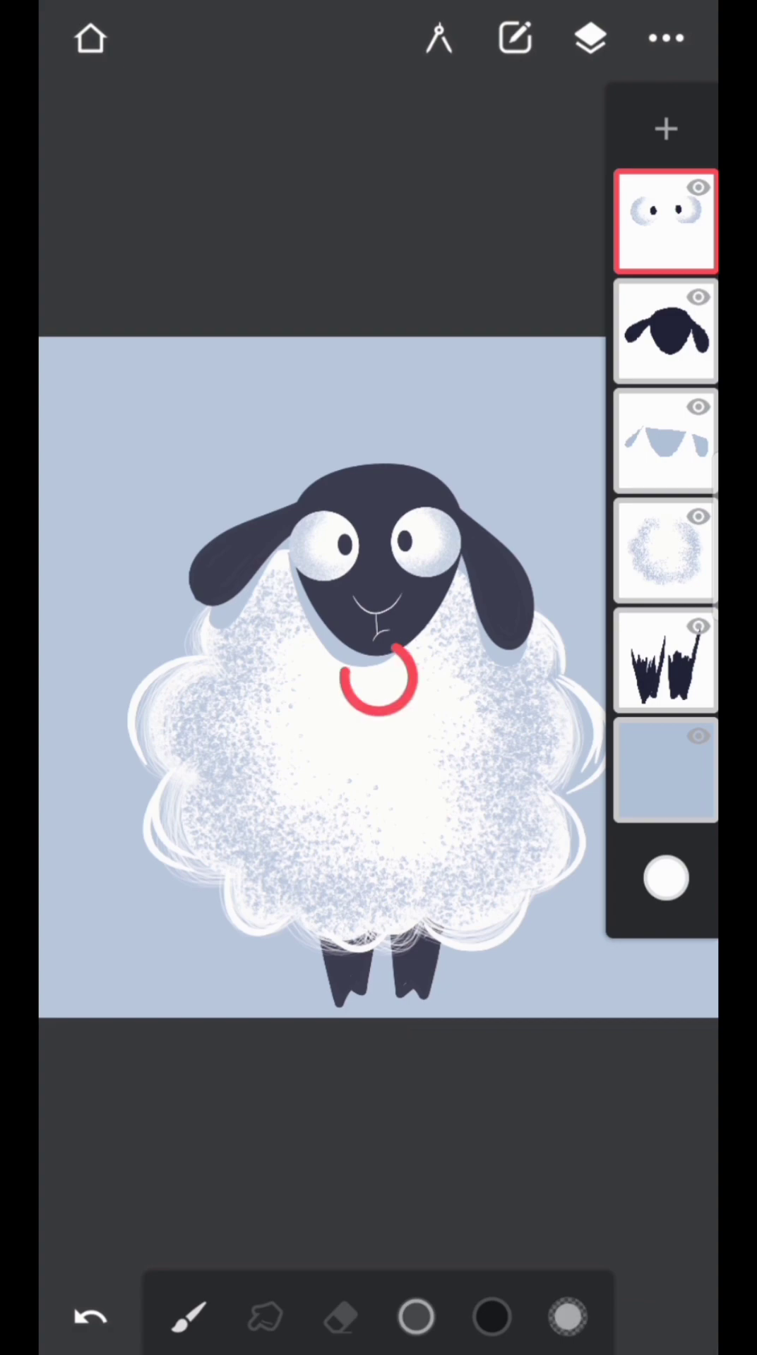
click(91, 38)
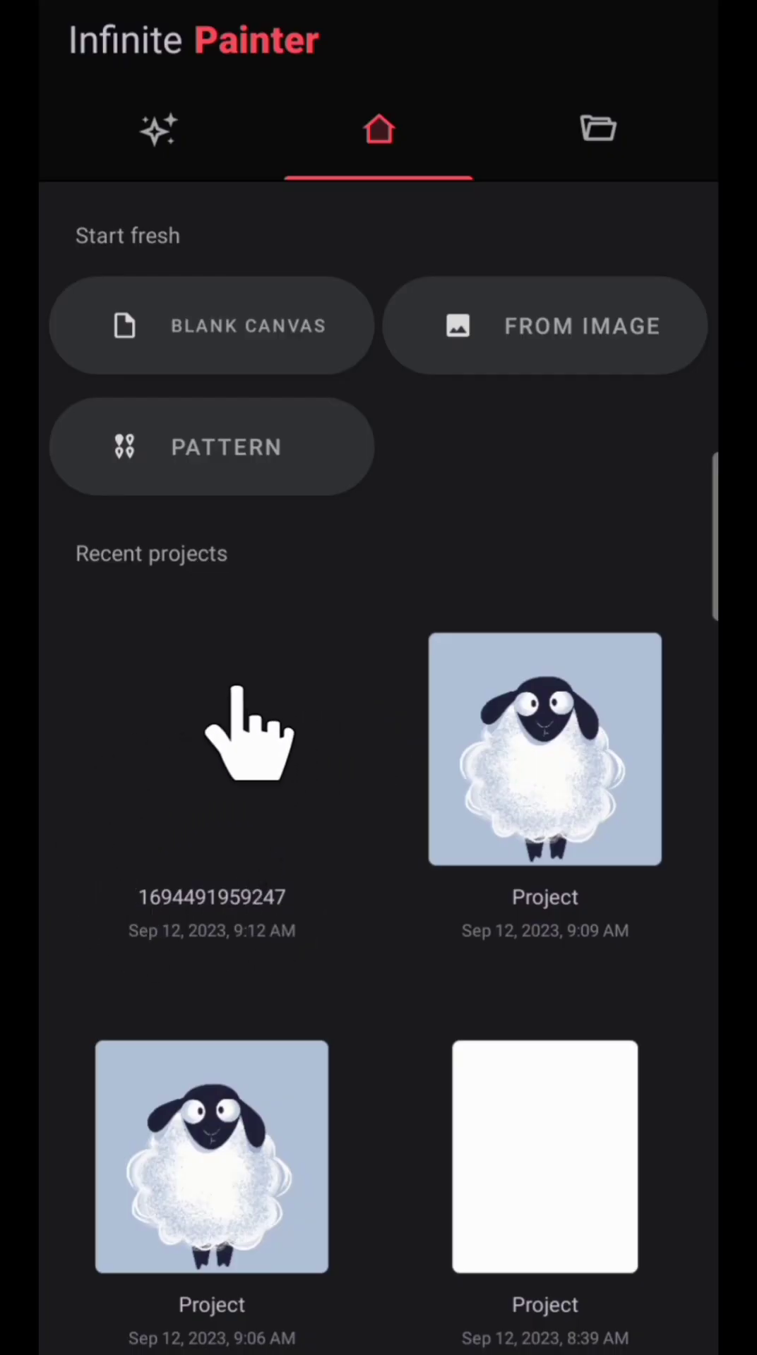
Open the newest imported sheep project from the recent projects list
click(260, 851)
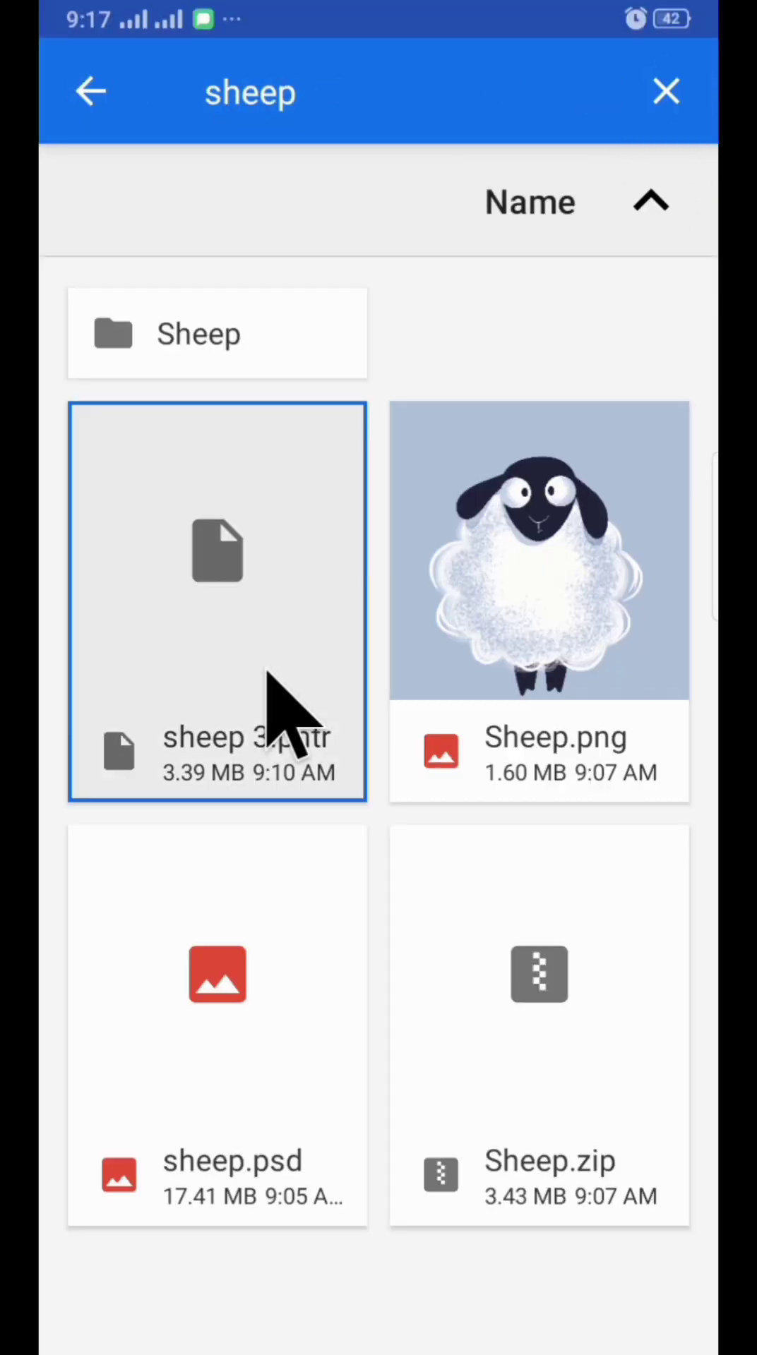
Import sheep 3.pntr again, close the blank canvas, and open the new project
click(268, 674)
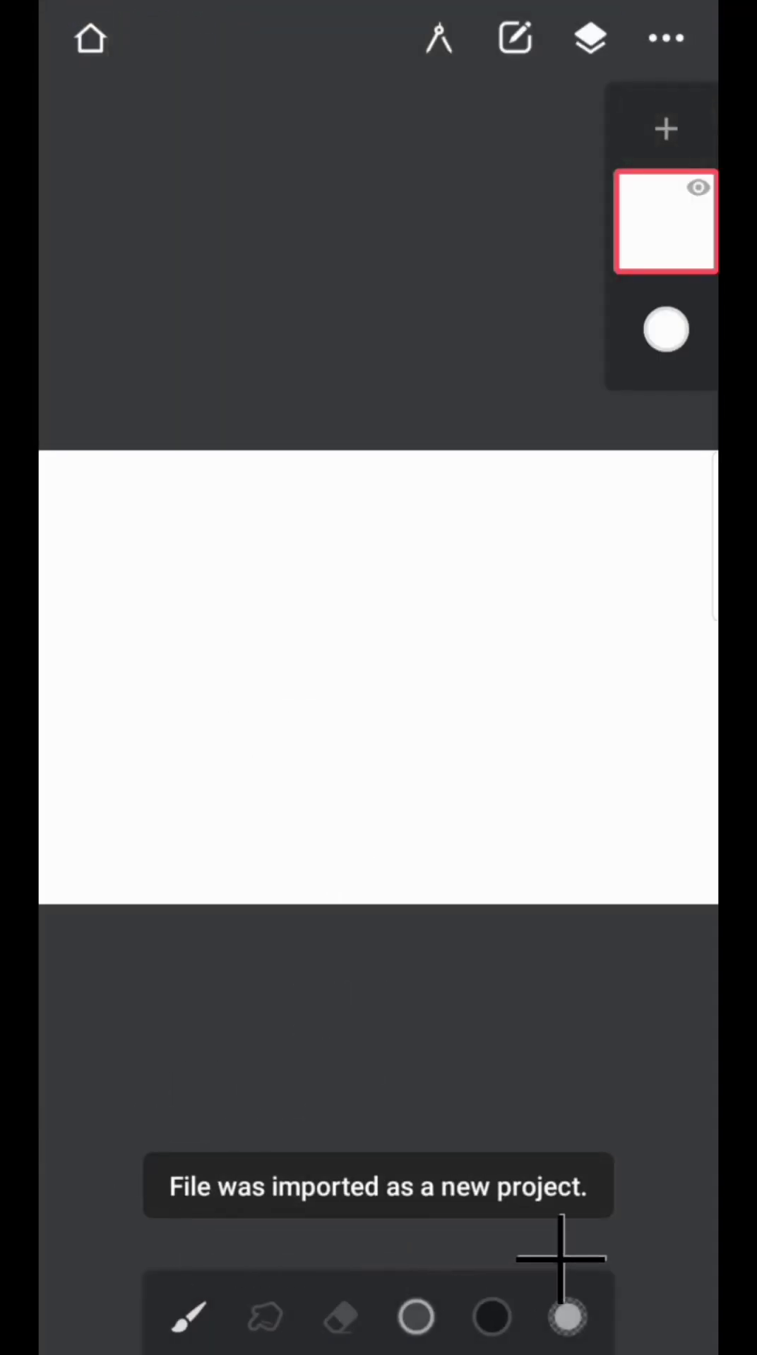
key(Escape)
click(197, 812)
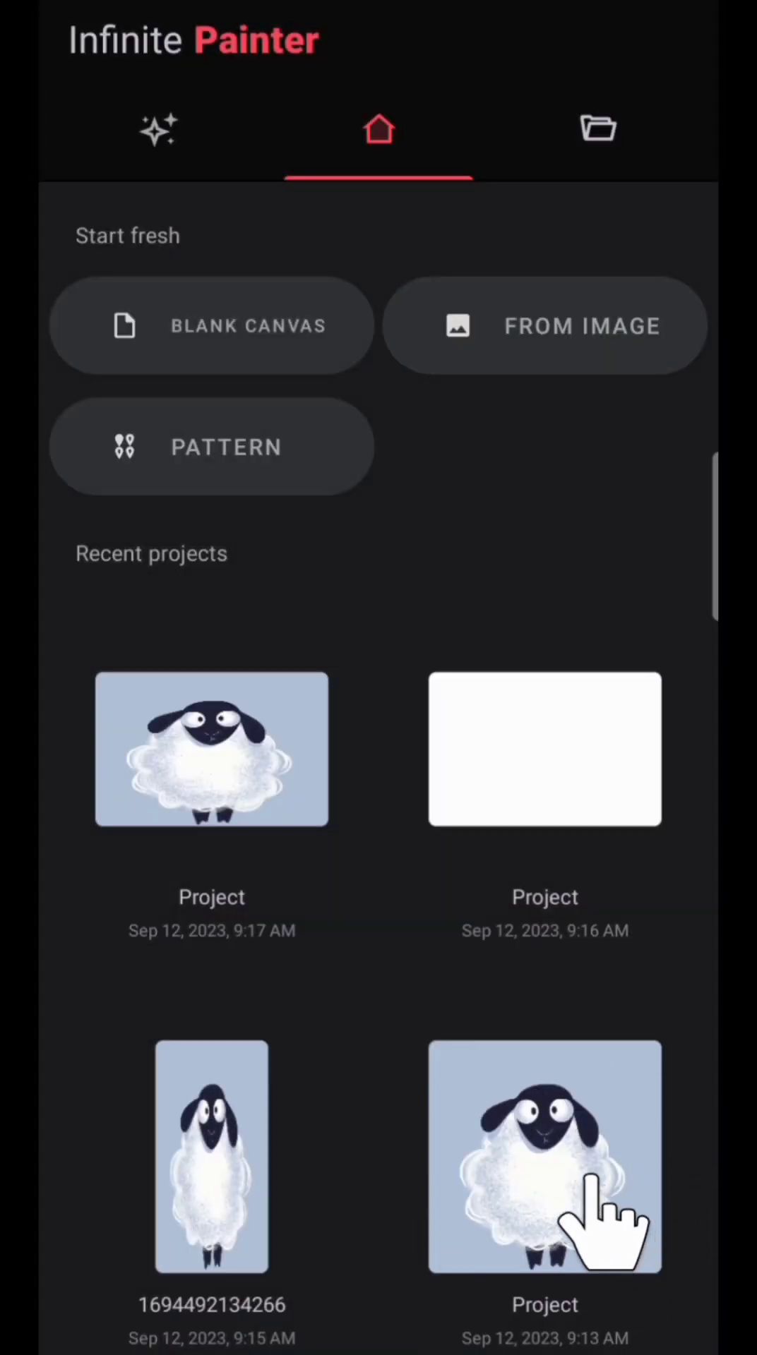
Start a blank canvas from the home screen, sized 2160 × 2160 px
click(275, 310)
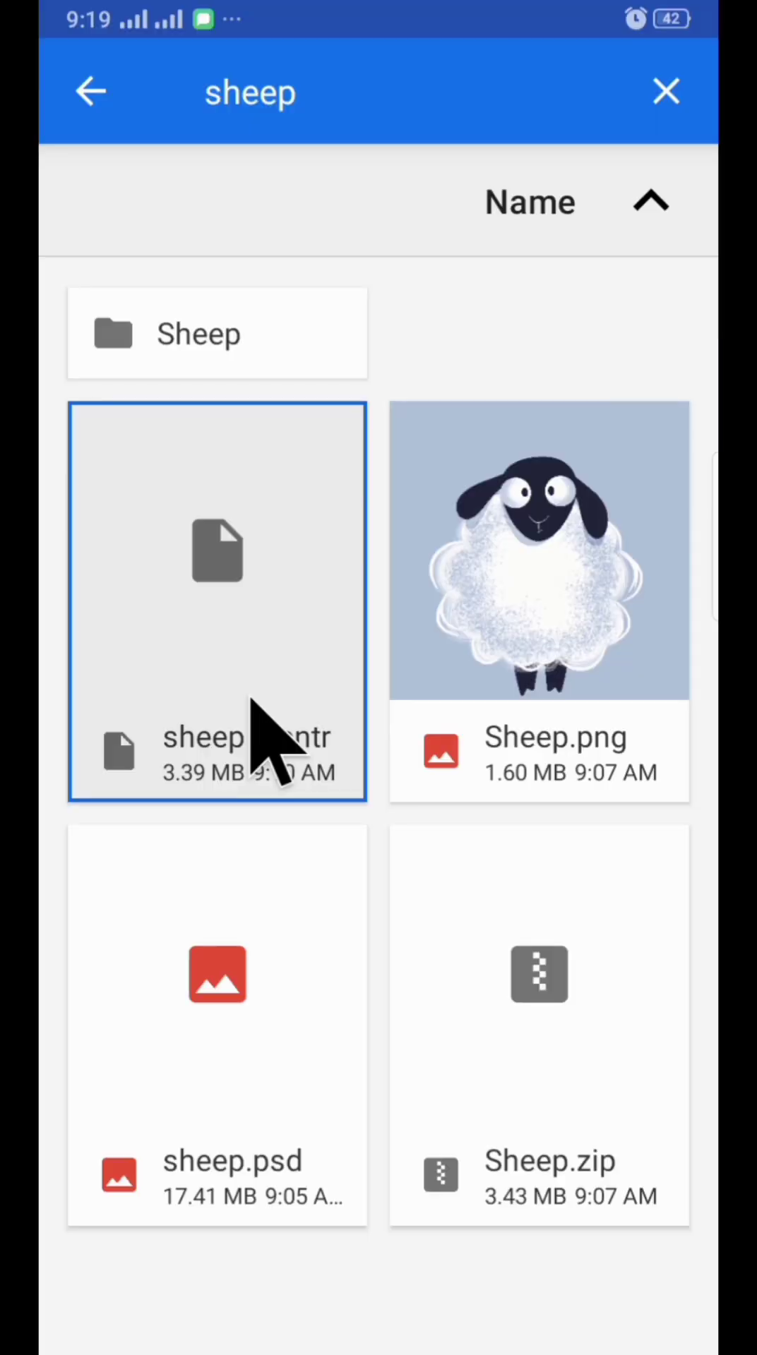
Import sheep 3.pntr as a six-layer canvas and briefly check its layer list
click(251, 699)
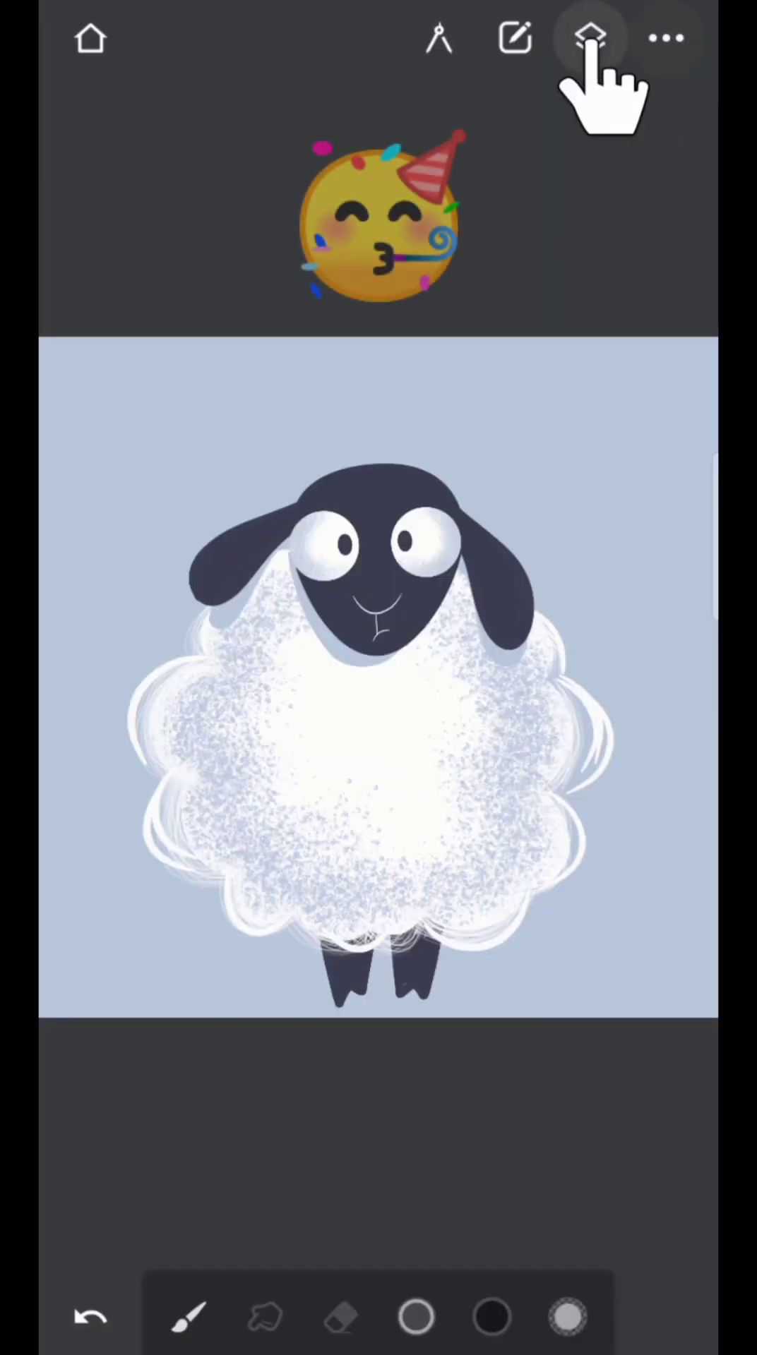
click(590, 38)
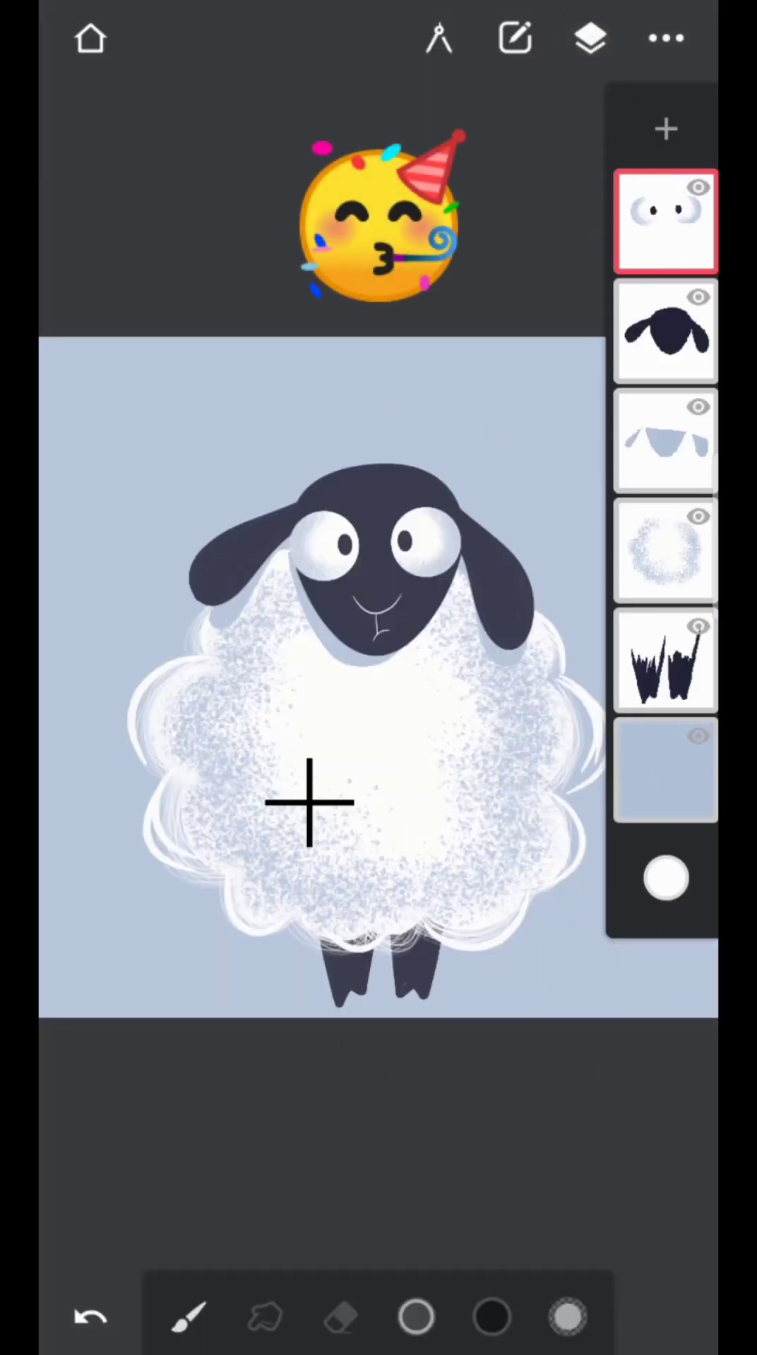
click(590, 39)
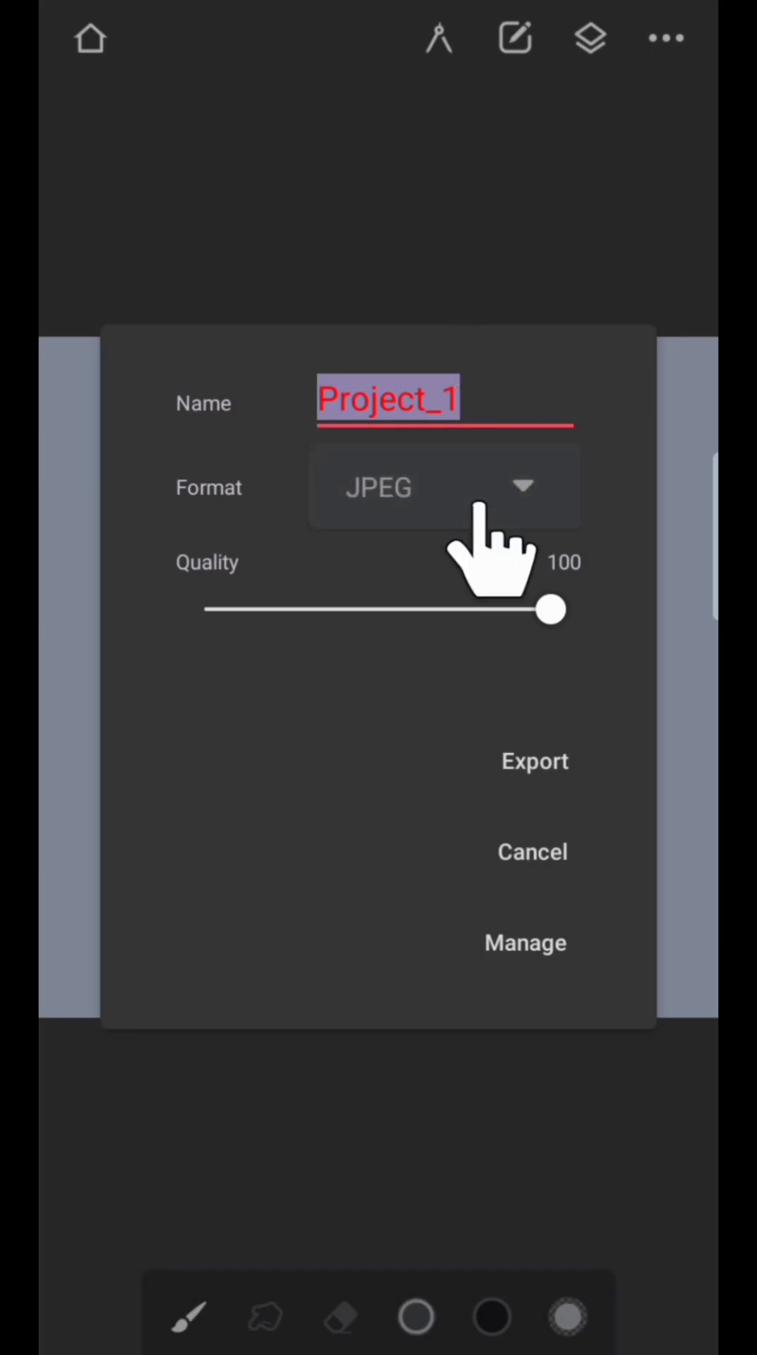
Export sheep 3 in Painter Project format with Timelapse and History included
click(478, 507)
click(475, 1101)
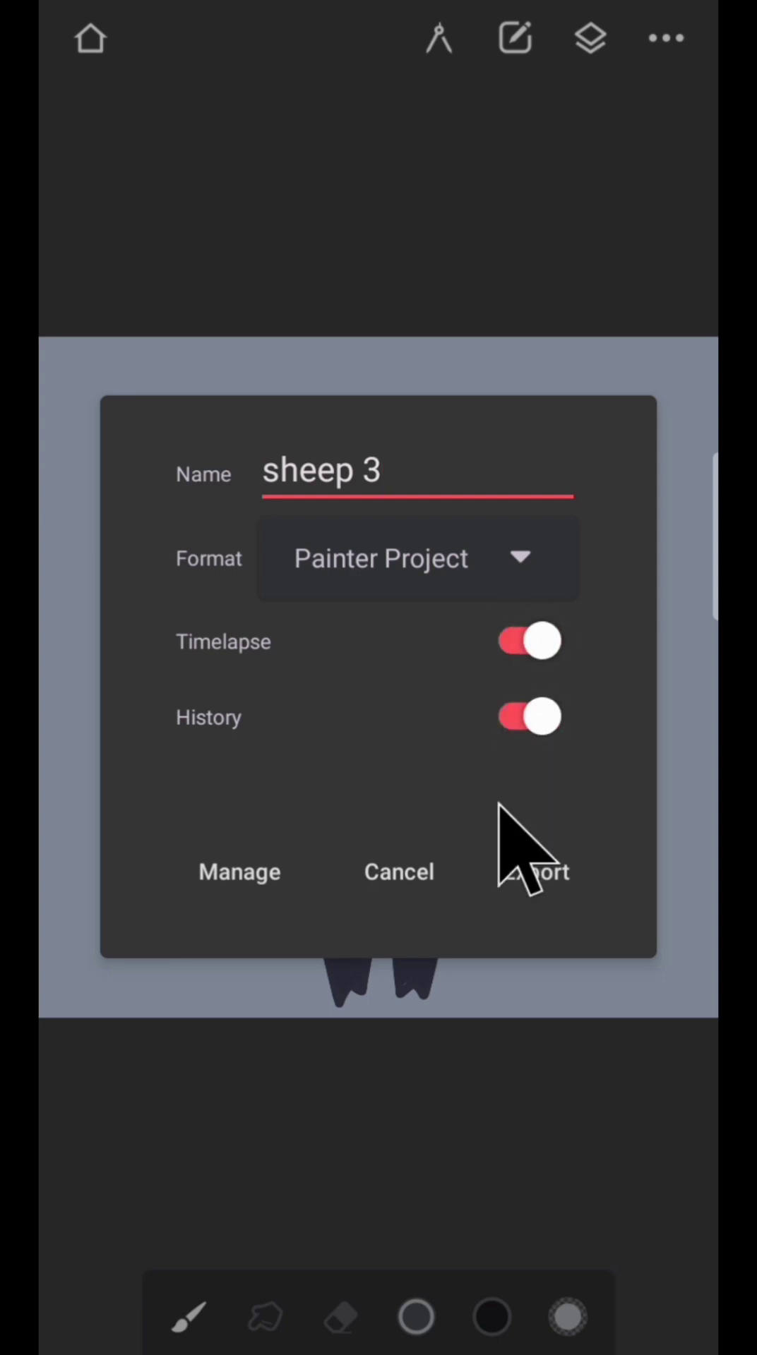
click(532, 872)
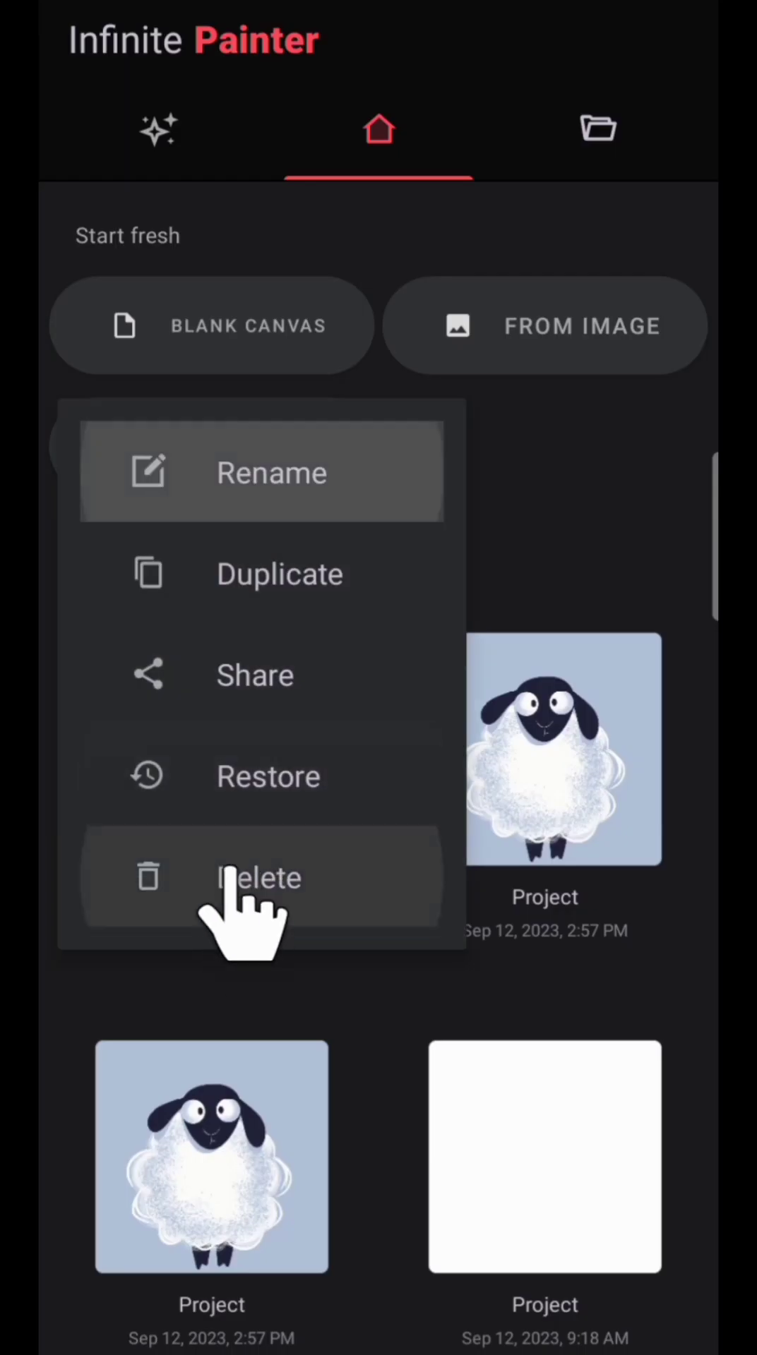
Open Restore and scroll back through the project's older saved versions
click(219, 805)
drag(554, 494, 554, 584)
drag(612, 917, 666, 987)
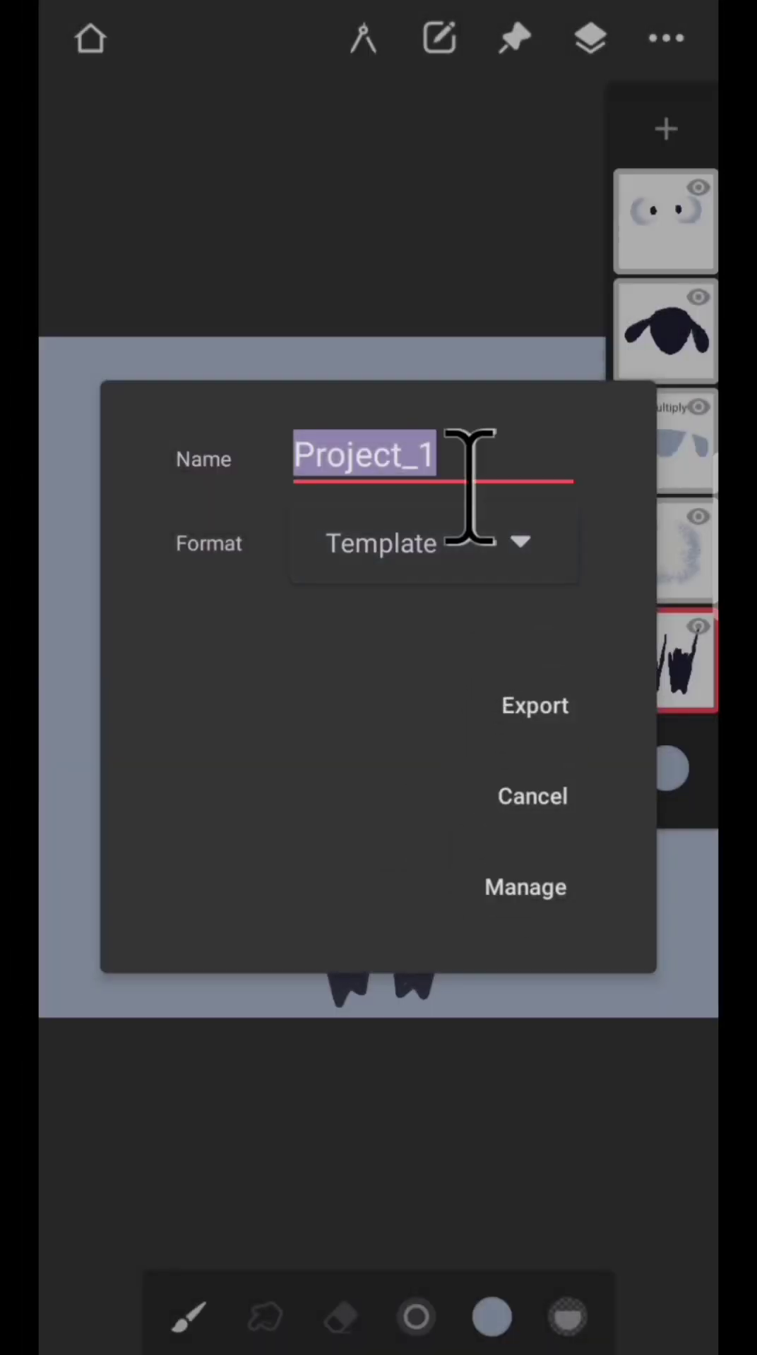
Save the sheep as the template file Project_1.pntr
click(534, 706)
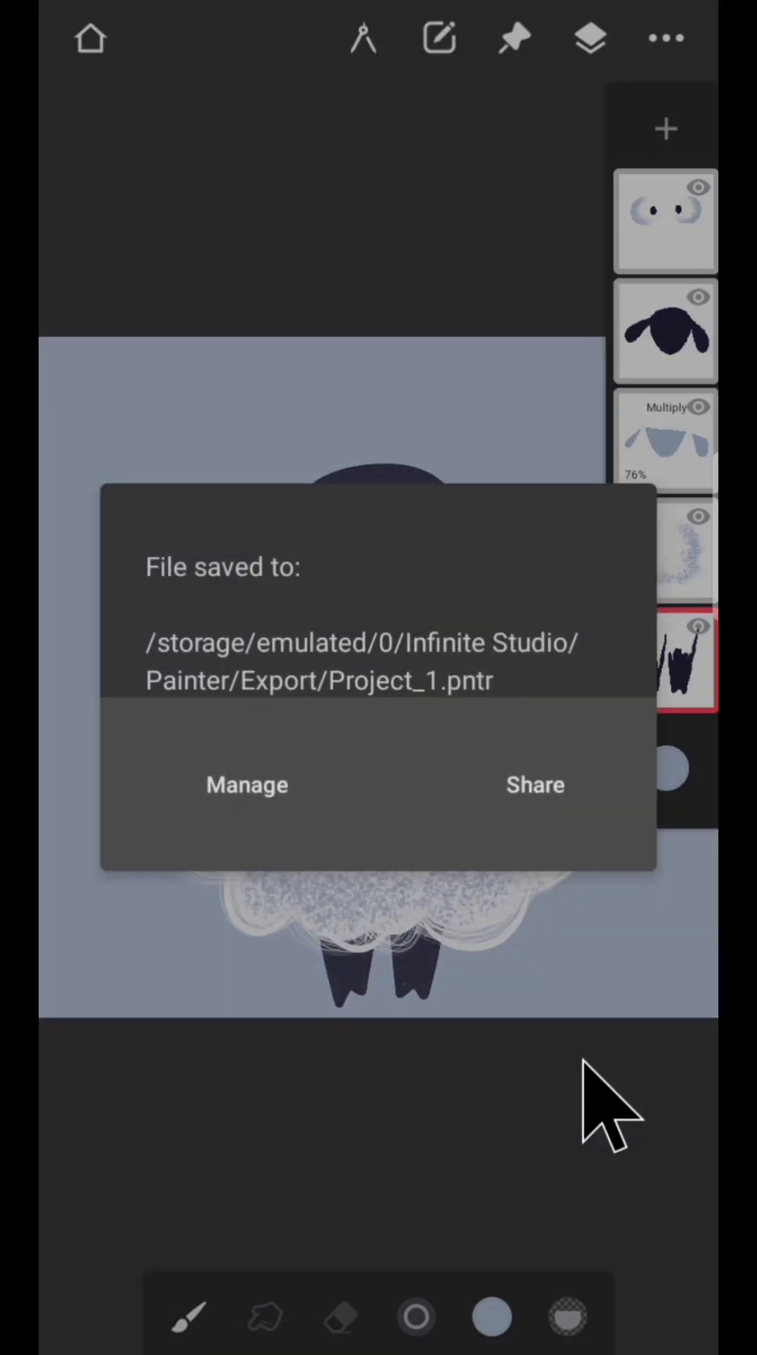